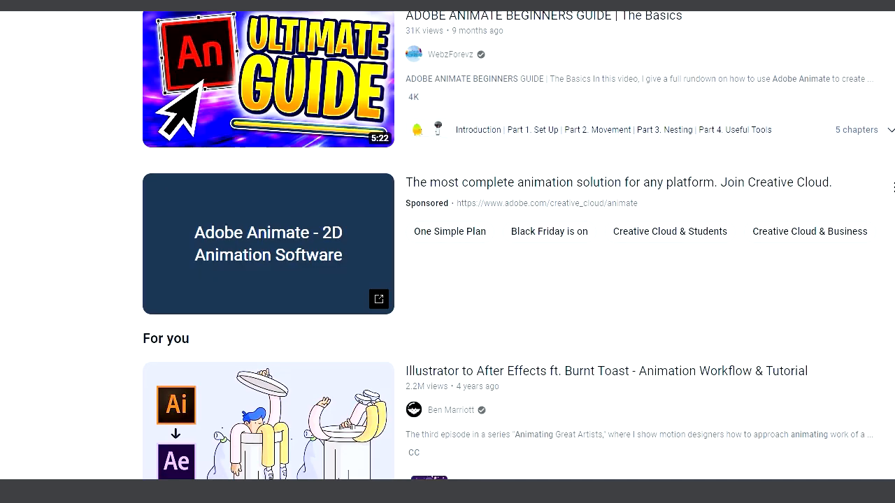
Search YouTube for the Adobe Animate 2024 tutorial for beginners and browse the listed videos
type("202")
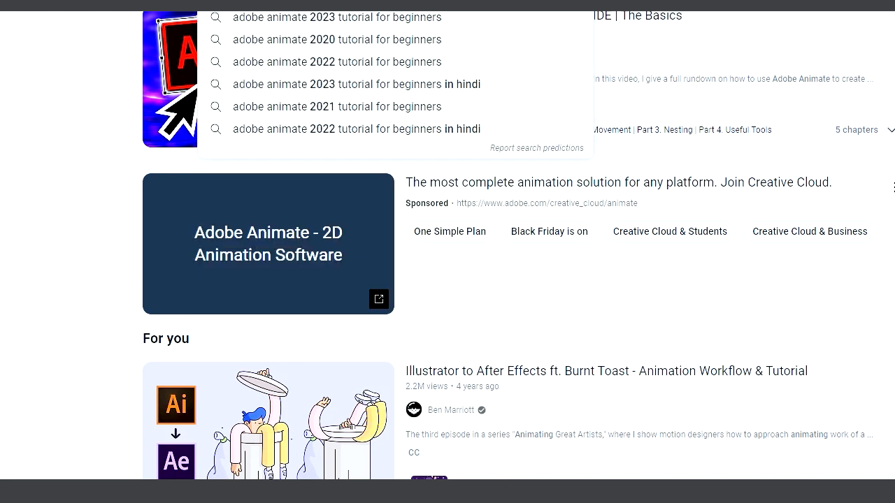
type("4")
key("Return")
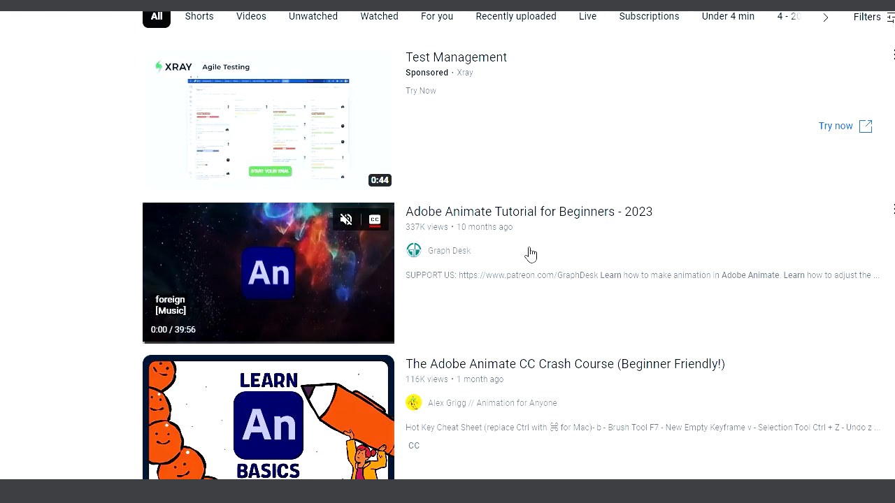
scroll(529, 254, "down", 1)
scroll(530, 253, "down", 5)
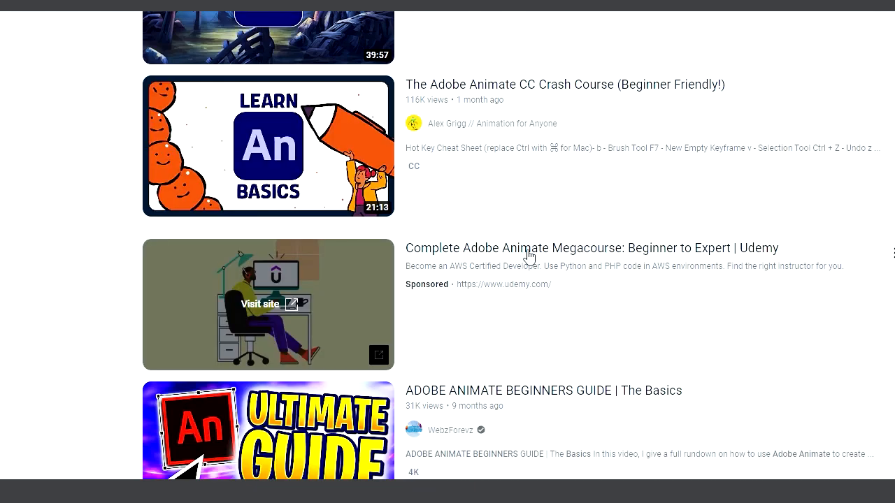
scroll(529, 259, "down", 6)
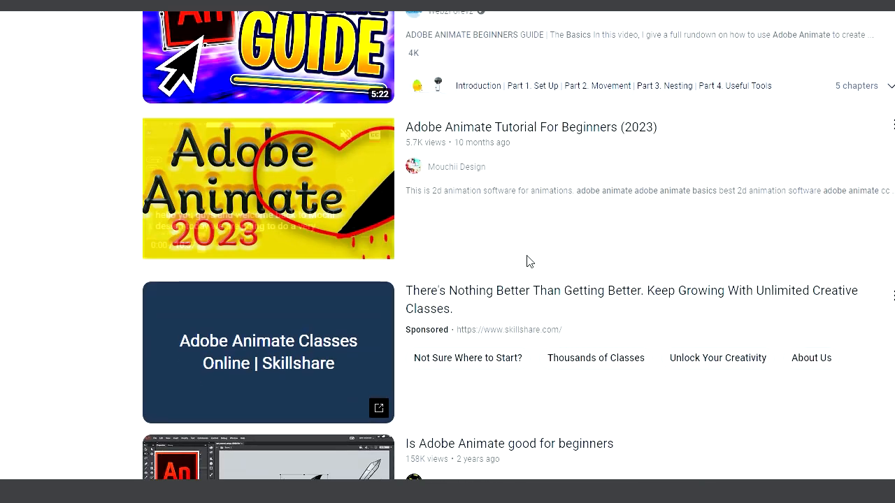
scroll(529, 262, "down", 7)
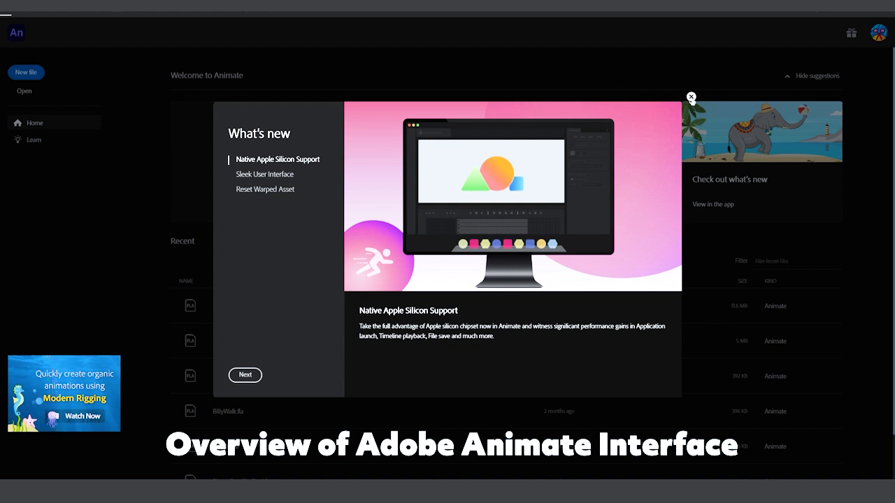
Switch to Adobe Animate, dismiss the What's new window and begin a new file
left_click(690, 97)
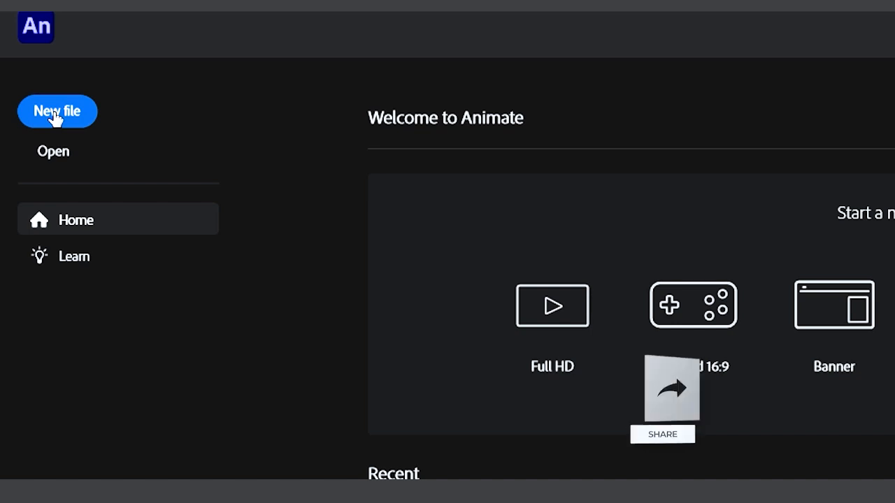
left_click(55, 114)
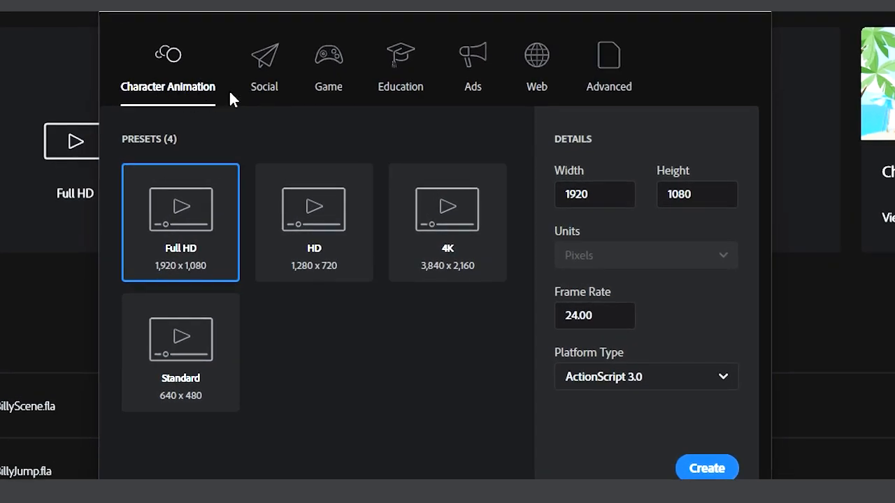
Review the document presets offered for Social, Game, Education, Ads and Web
left_click(269, 90)
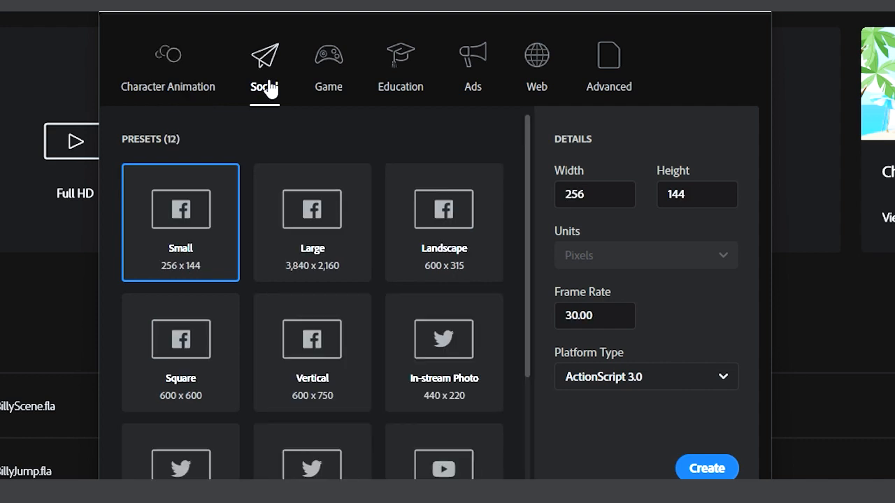
left_click(331, 88)
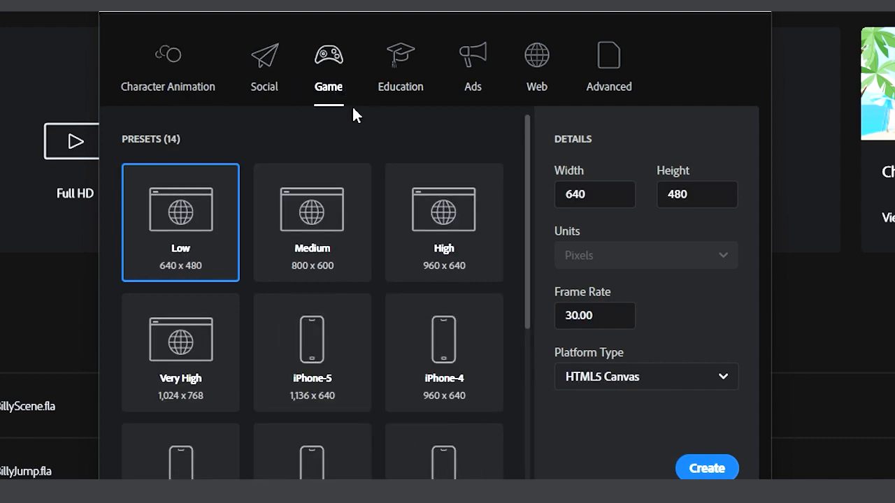
left_click(408, 90)
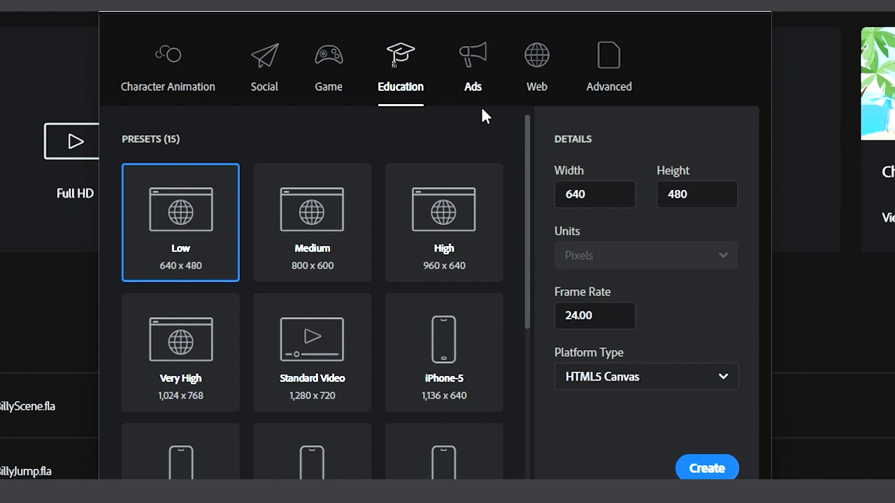
left_click(473, 89)
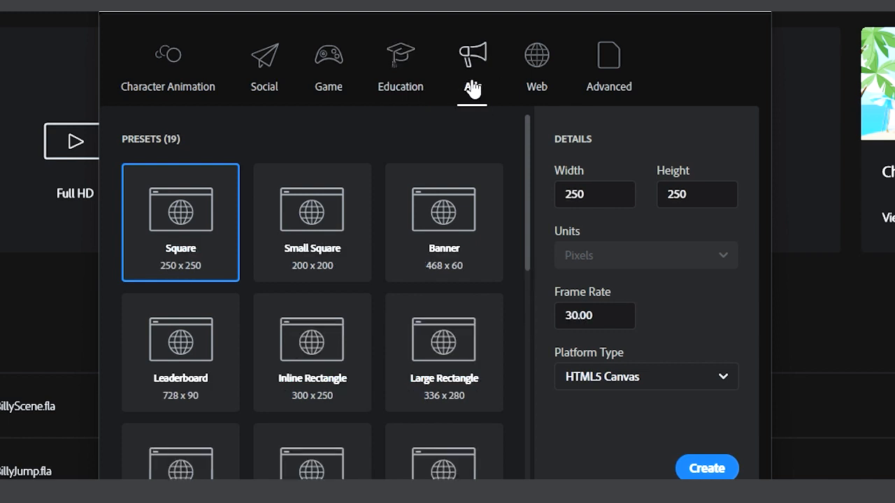
left_click(539, 91)
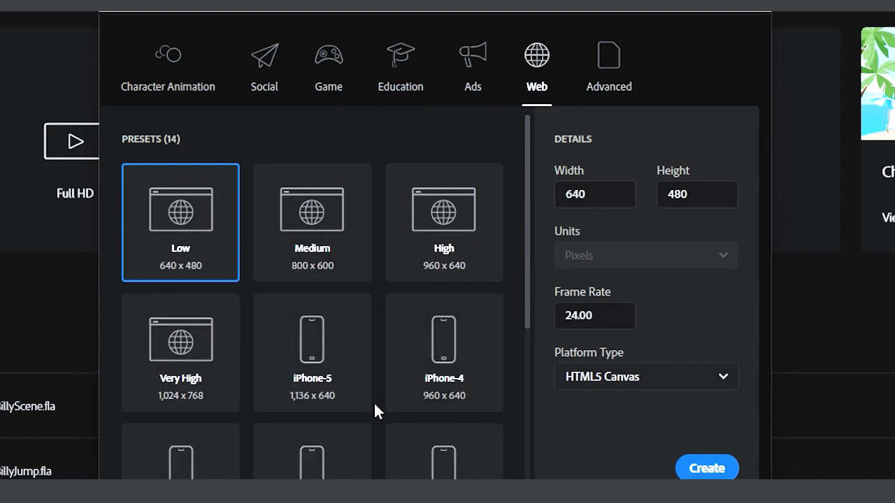
Create a Full HD Character Animation document, 1920 x 1080 pixels, with a 24 fps frame rate and the ActionScript 3.0 platform
left_click(171, 68)
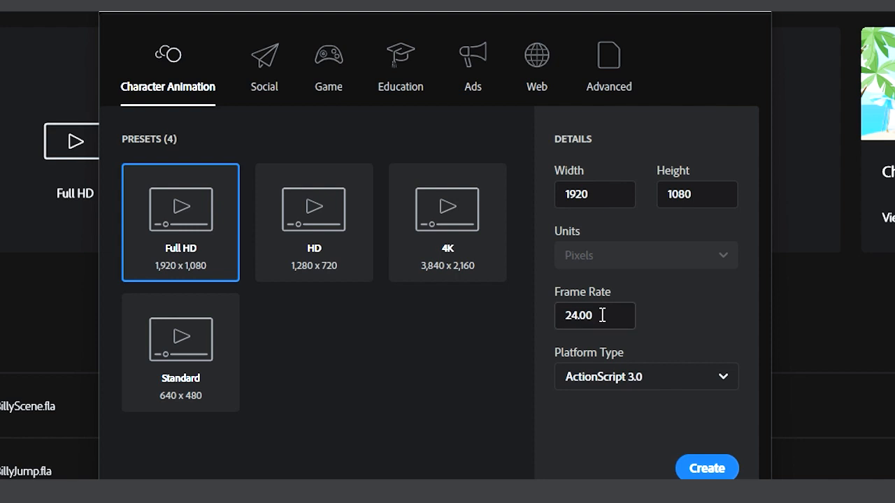
left_click_drag(609, 316, 552, 316)
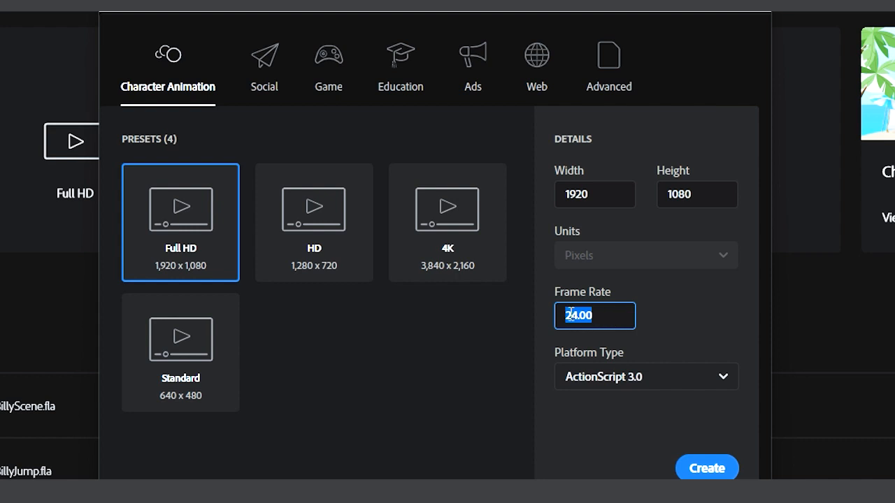
left_click(570, 315)
double_click(576, 316)
left_click_drag(605, 316, 560, 316)
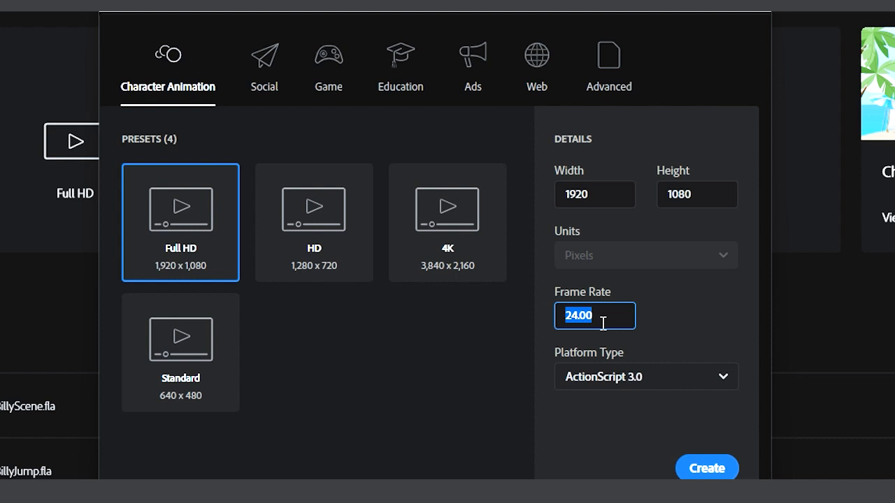
left_click(707, 470)
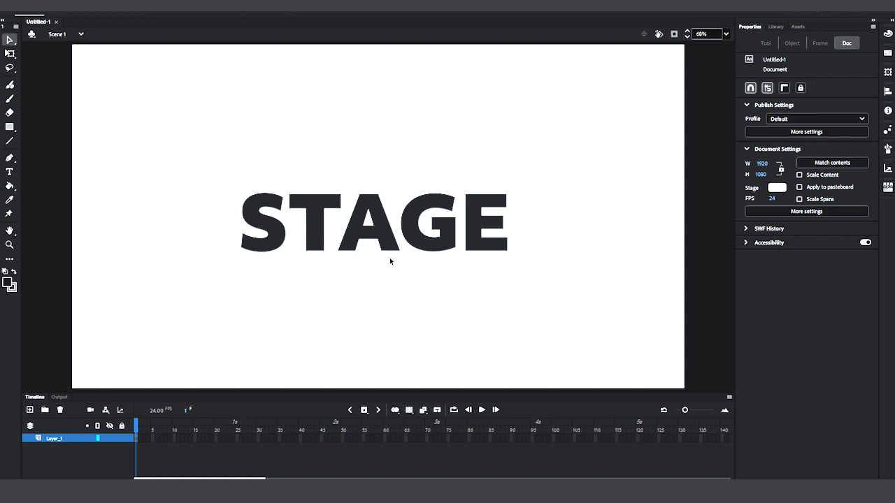
Examine the document's Library and browse the default animated assets
left_click(775, 27)
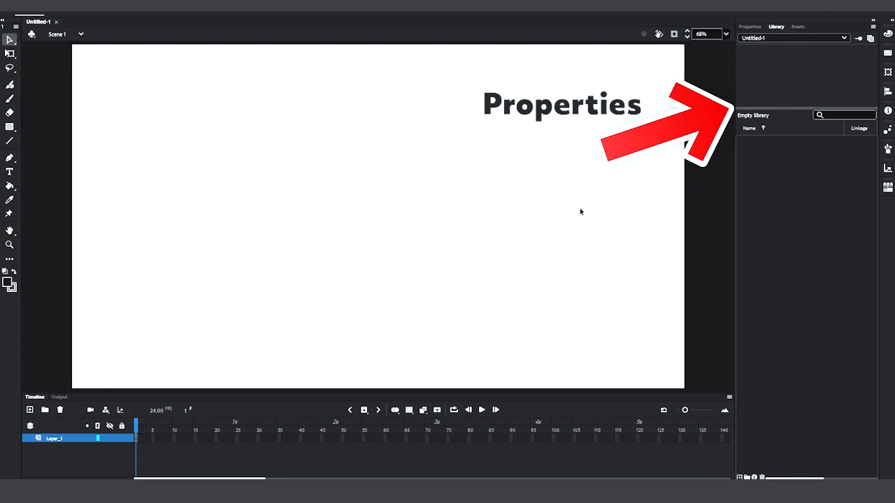
left_click(798, 27)
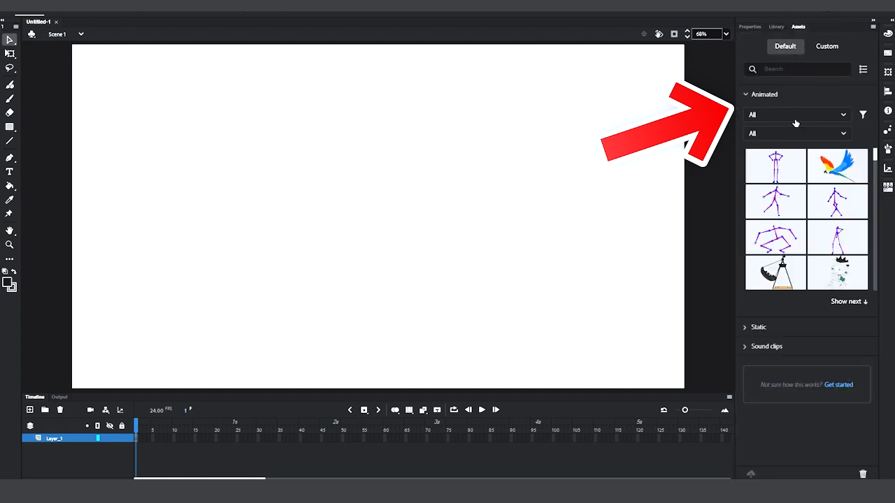
scroll(859, 181, "down", 10)
scroll(864, 188, "down", 10)
scroll(856, 220, "down", 7)
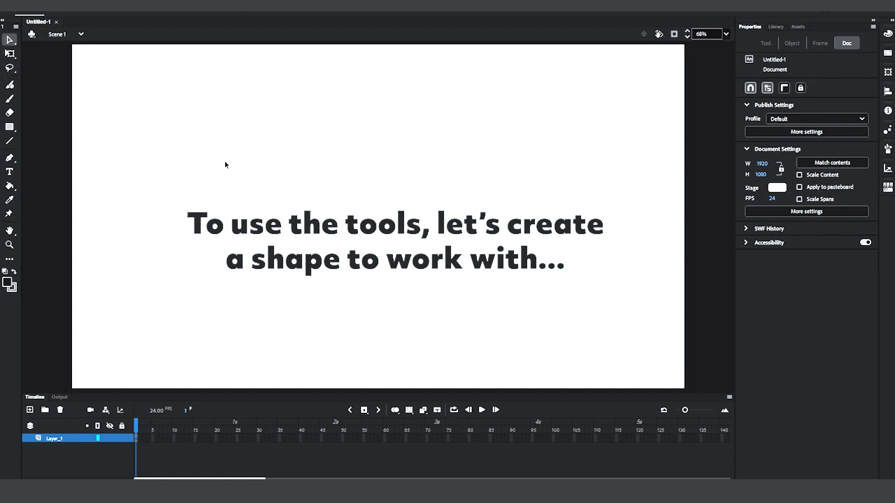
Draw a rectangle about 618 x 414 pixels in the left half of the stage and return to the Selection tool
left_click(10, 128)
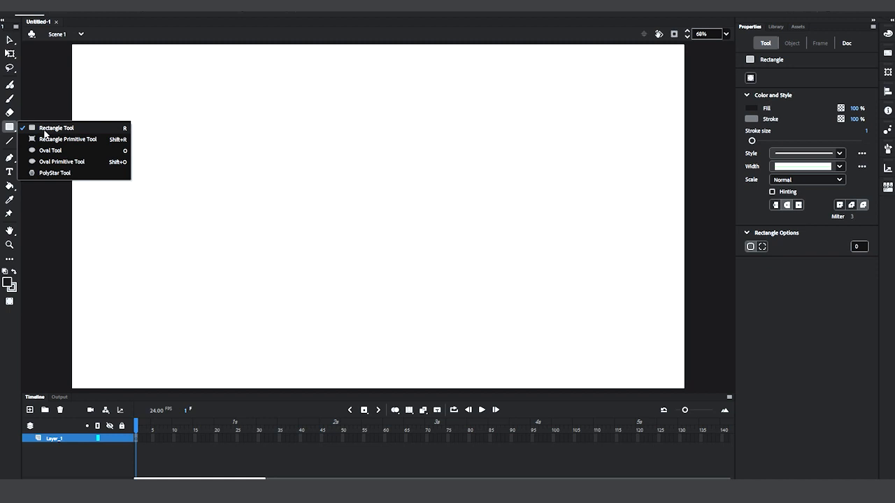
left_click(44, 131)
left_click_drag(178, 144, 376, 276)
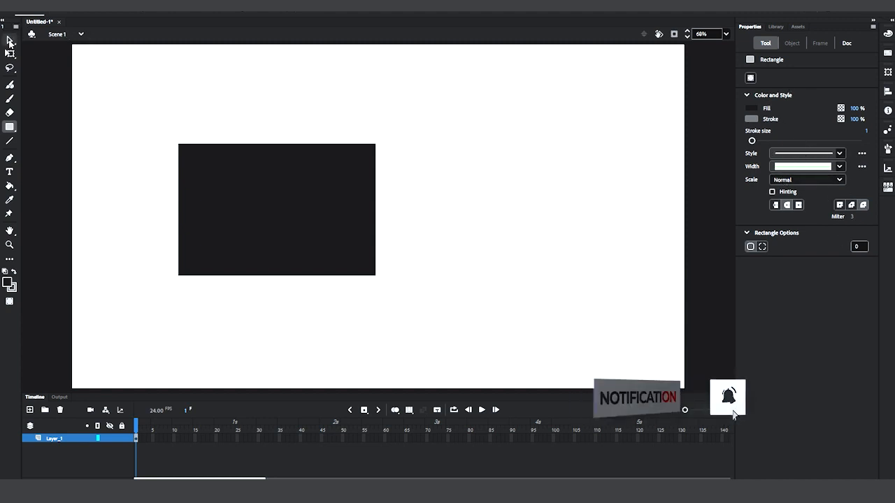
left_click(10, 40)
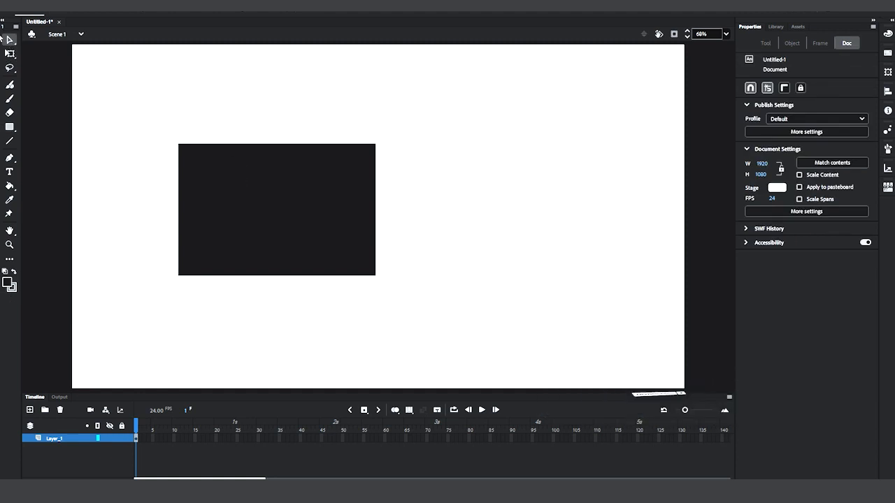
Recolour the rectangle's fill to the blue swatch #006699
left_click(294, 199)
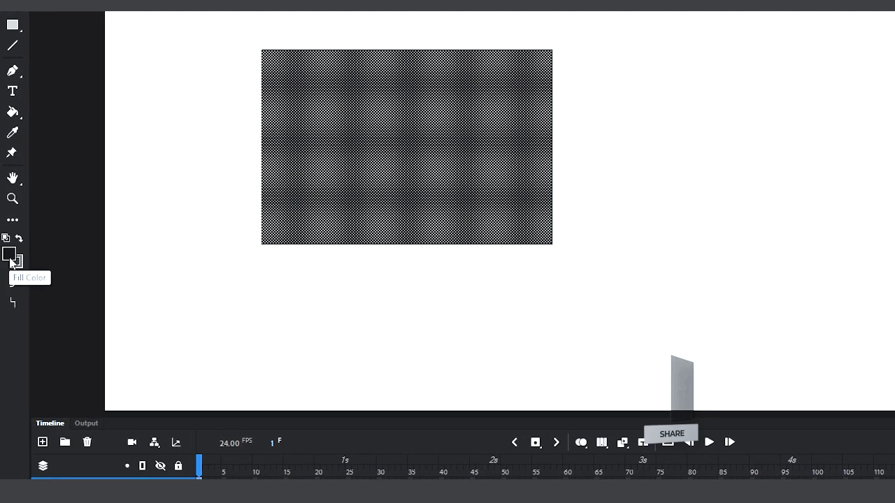
left_click(12, 251)
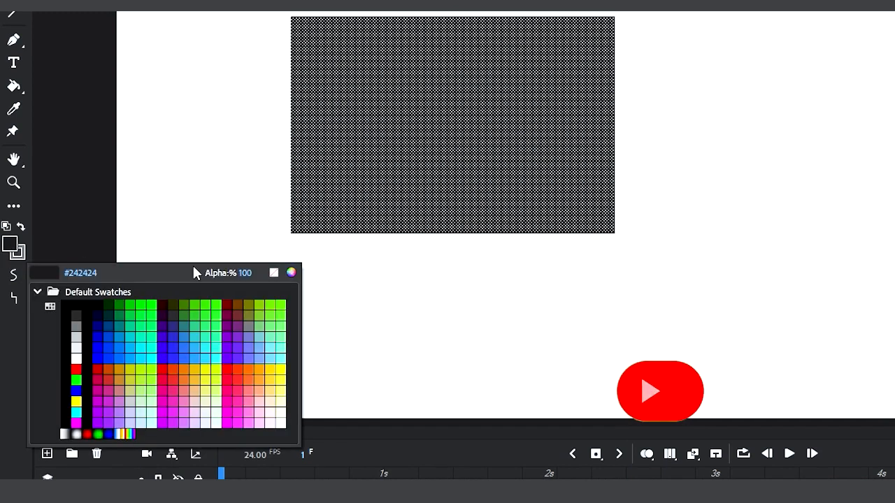
left_click(148, 307)
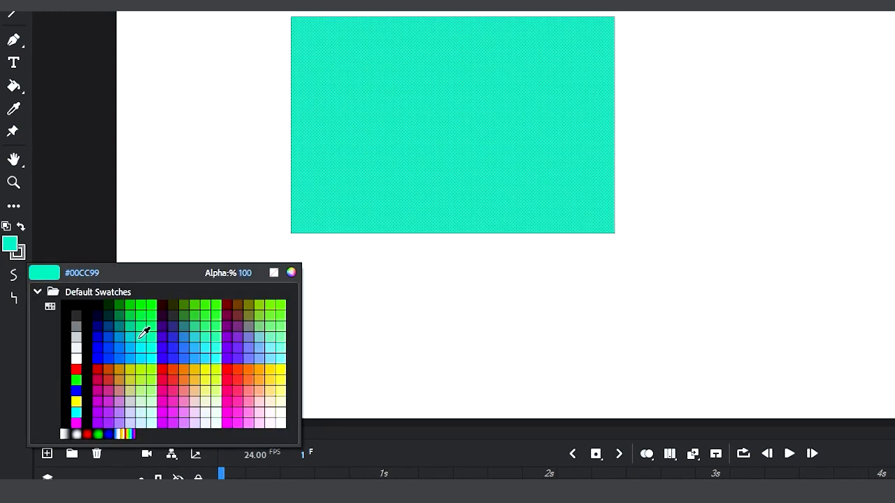
left_click(128, 328)
left_click(355, 274)
Try several fill colours on the rectangle in the colour mixer and settle on dark green #005C39
left_click(496, 129)
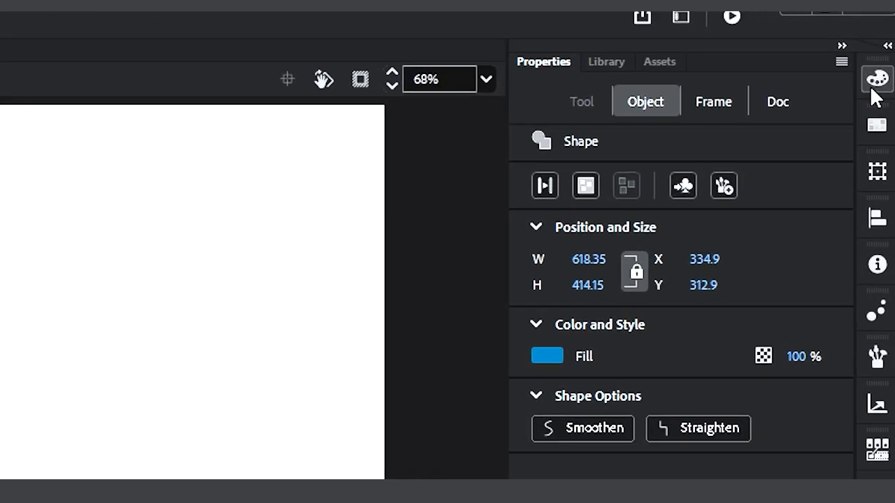
left_click(878, 79)
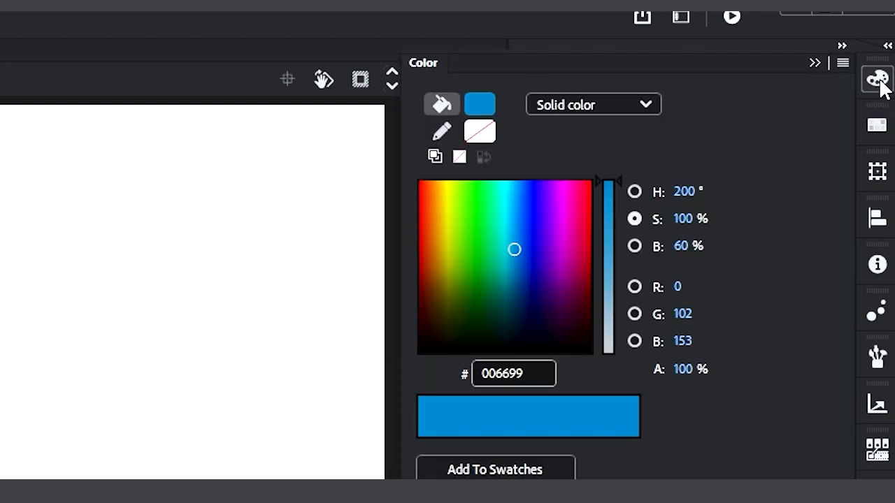
left_click(573, 238)
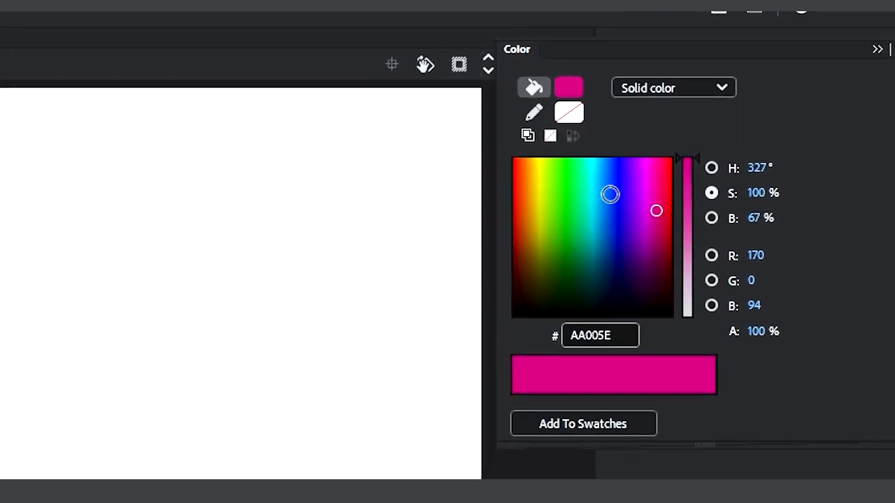
mouse_move(422, 209)
left_mouse_down()
mouse_move(431, 196)
mouse_move(447, 233)
left_mouse_up()
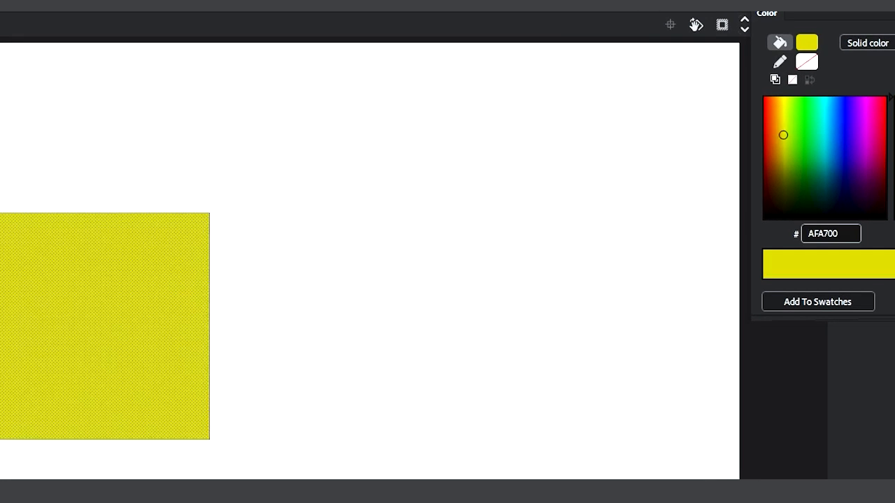
left_click(872, 188)
mouse_move(871, 189)
left_mouse_down()
mouse_move(849, 168)
mouse_move(848, 130)
mouse_move(815, 174)
left_mouse_up()
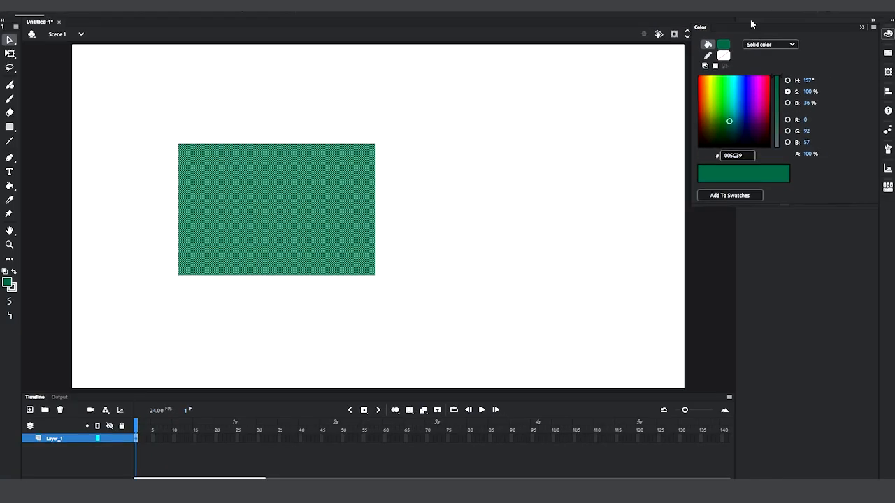
Select the rectangle with its outline, give it a bright green stroke of size 26, and deselect it
left_click_drag(59, 108, 429, 296)
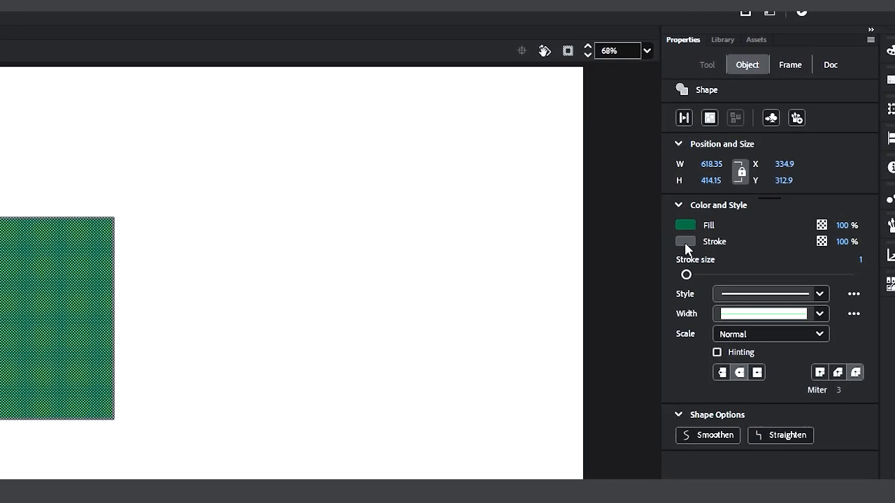
left_click(685, 242)
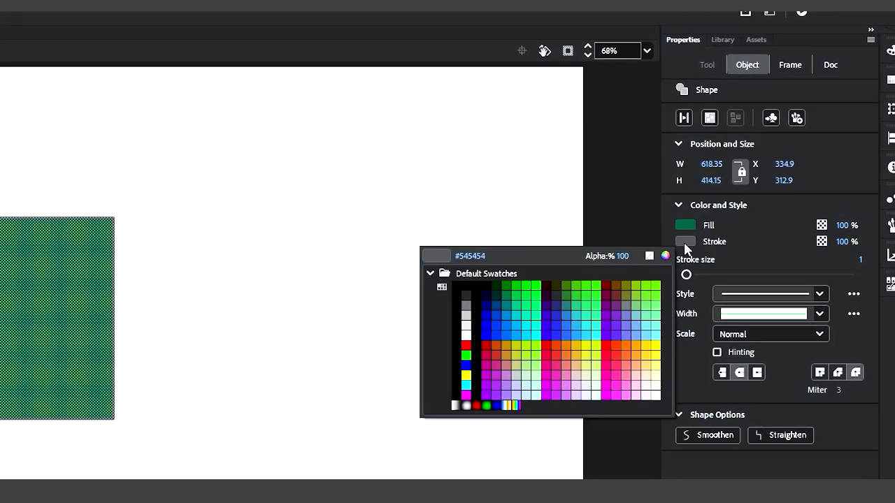
left_click(538, 284)
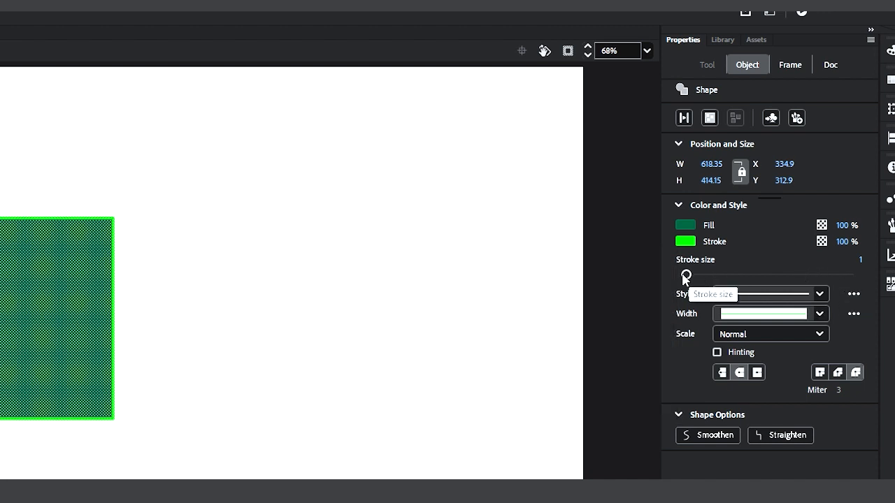
mouse_move(686, 276)
left_mouse_down()
mouse_move(756, 286)
mouse_move(707, 275)
left_mouse_up()
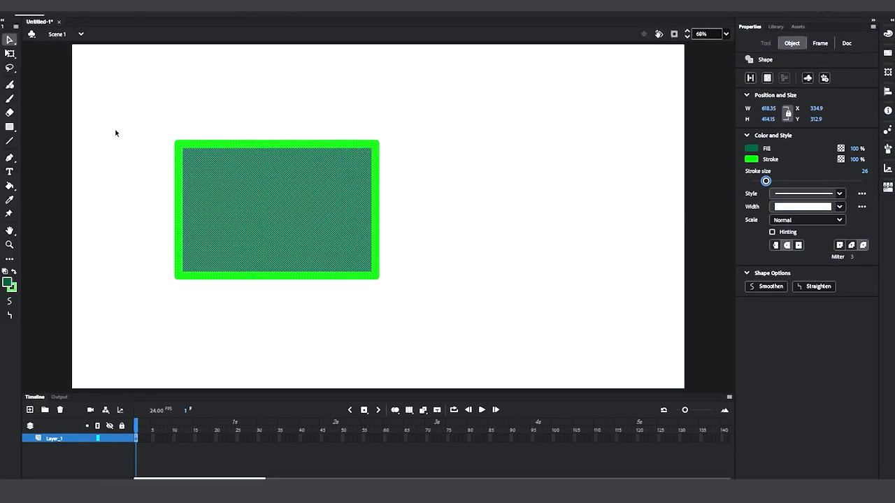
left_click(138, 138)
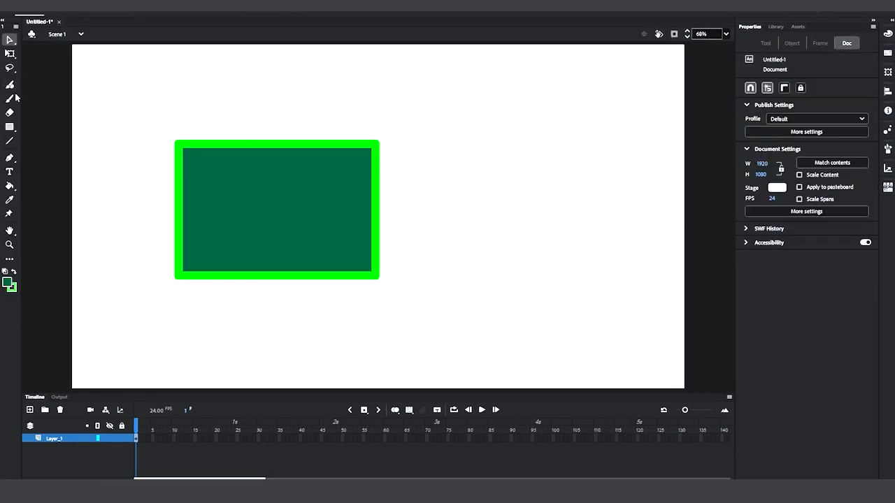
Draw a circle about 521 pixels in diameter with the Oval tool in the right half of the stage and return to the Selection tool
left_click(13, 129)
left_click(13, 130)
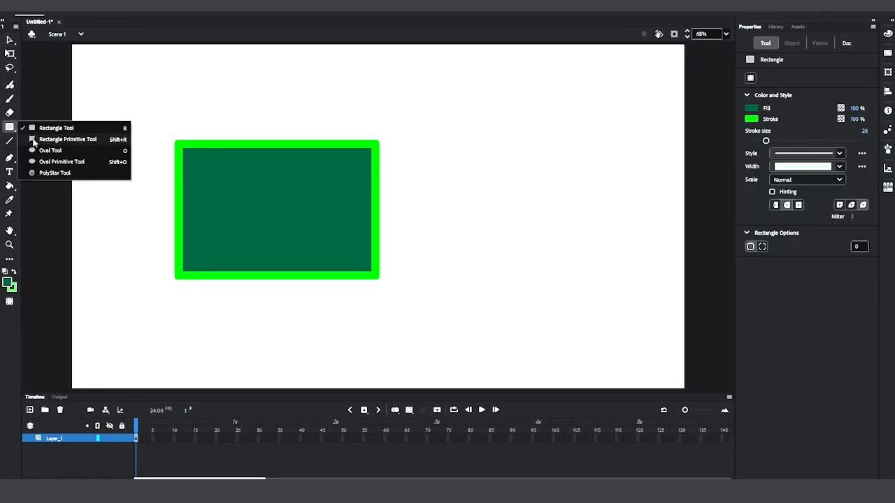
left_click(48, 138)
left_click(12, 128)
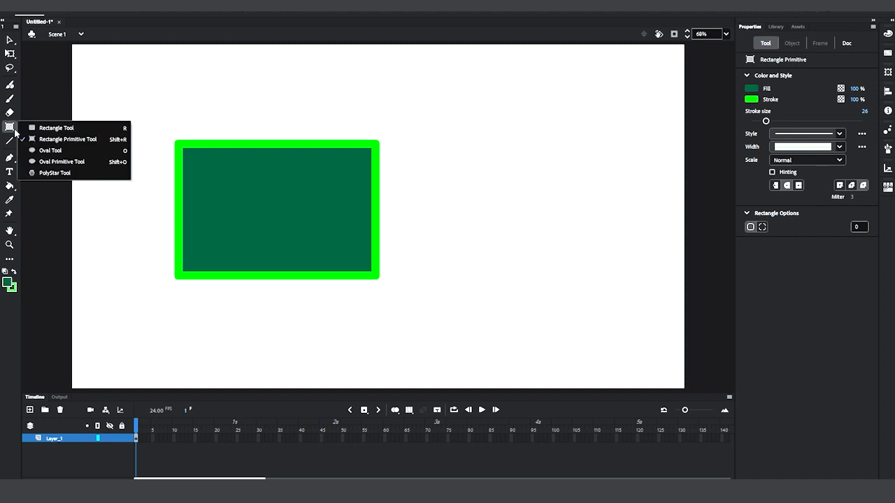
left_click(44, 150)
mouse_move(473, 122)
left_mouse_down()
mouse_move(497, 171)
mouse_move(605, 243)
mouse_move(535, 189)
mouse_move(497, 249)
mouse_move(558, 255)
mouse_move(536, 172)
mouse_move(613, 219)
mouse_move(561, 205)
mouse_move(615, 208)
mouse_move(516, 220)
mouse_move(569, 220)
mouse_move(515, 200)
mouse_move(509, 170)
mouse_move(642, 292)
left_mouse_up()
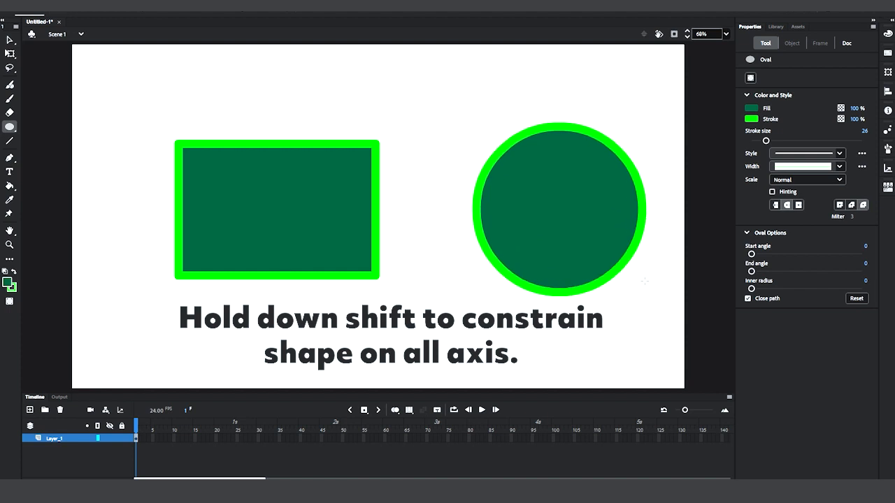
key("v")
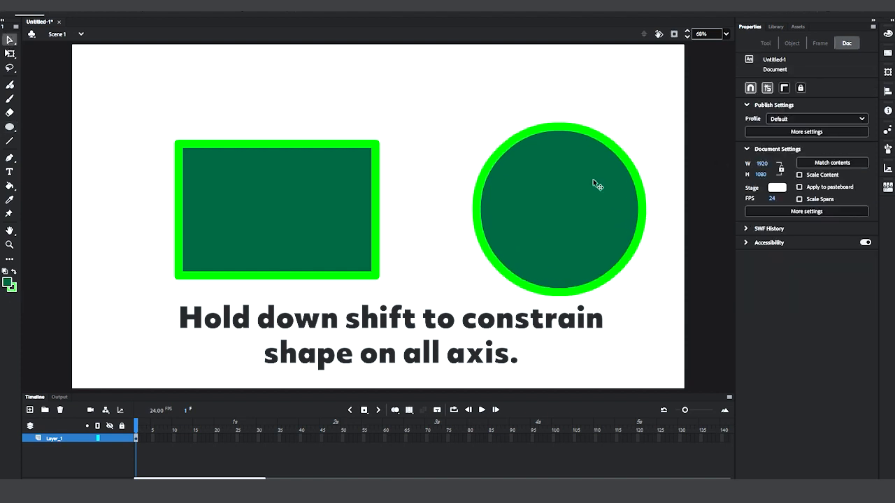
Delete the circle's outline, move its green fill up and closer to the rectangle, and deselect it
left_click(602, 139)
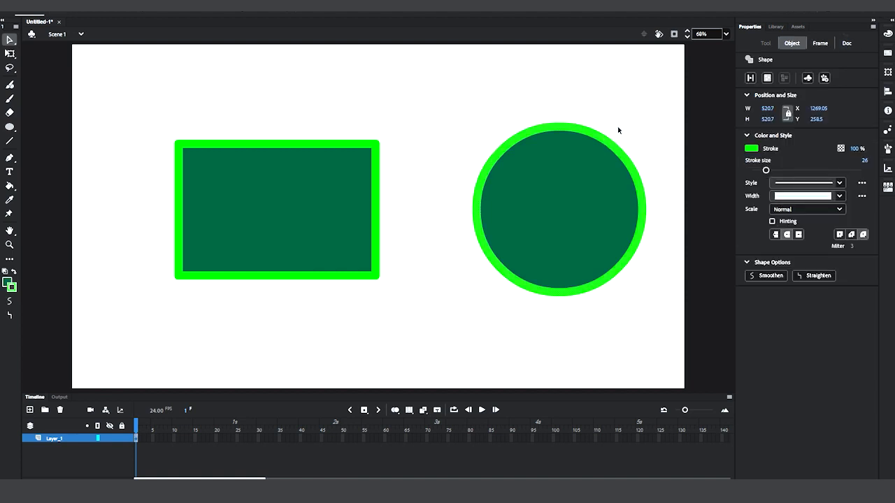
key("Delete")
left_click(584, 165)
left_click_drag(584, 165, 523, 137)
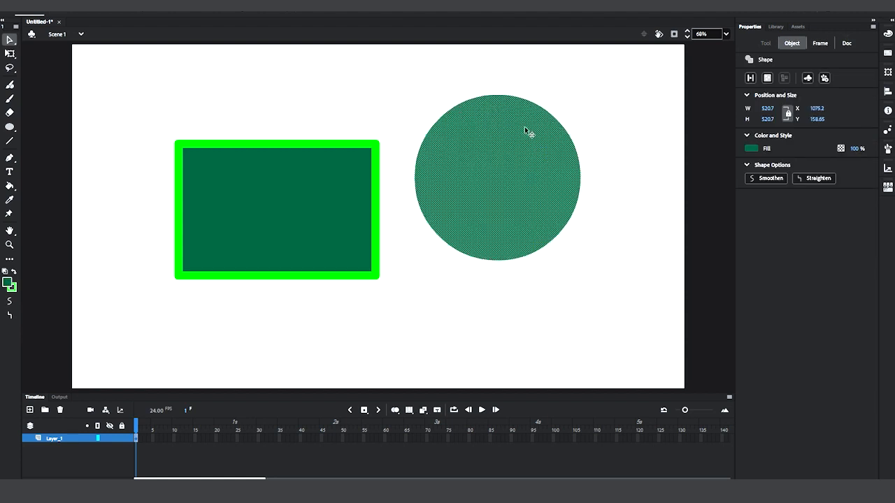
left_click(395, 324)
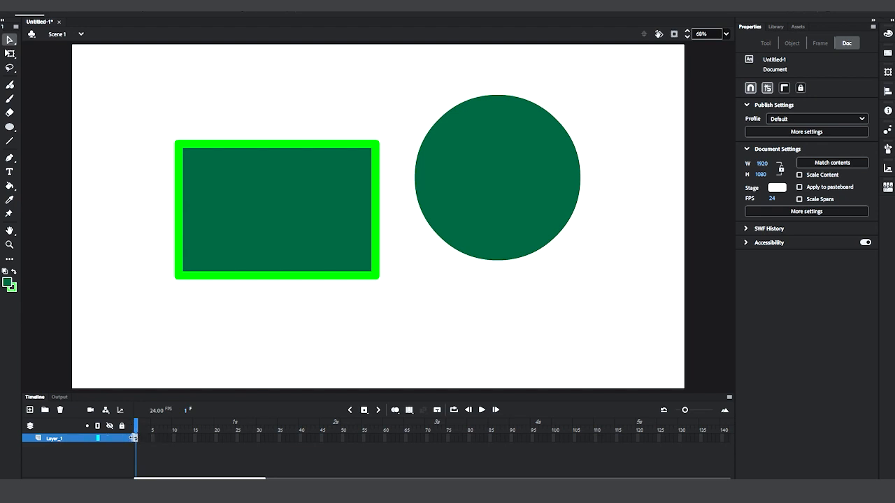
Delete all four sides of the rectangle's bright green outline one at a time
left_click(442, 183)
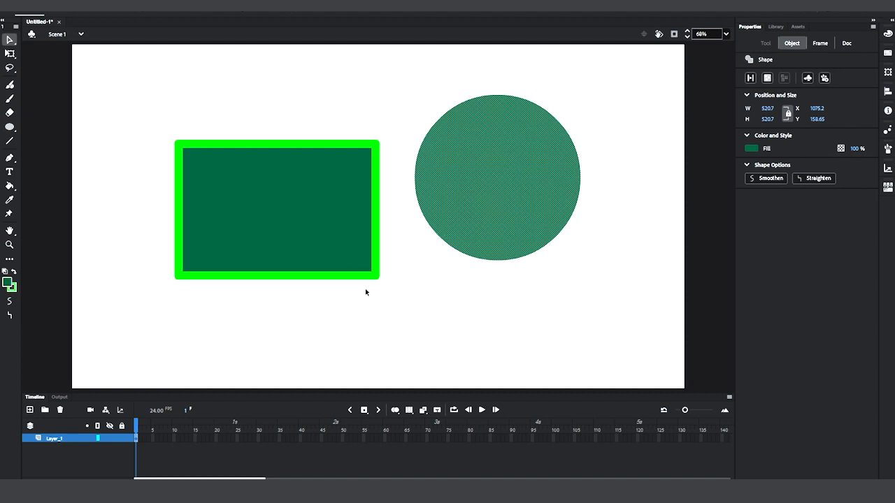
left_click(313, 279)
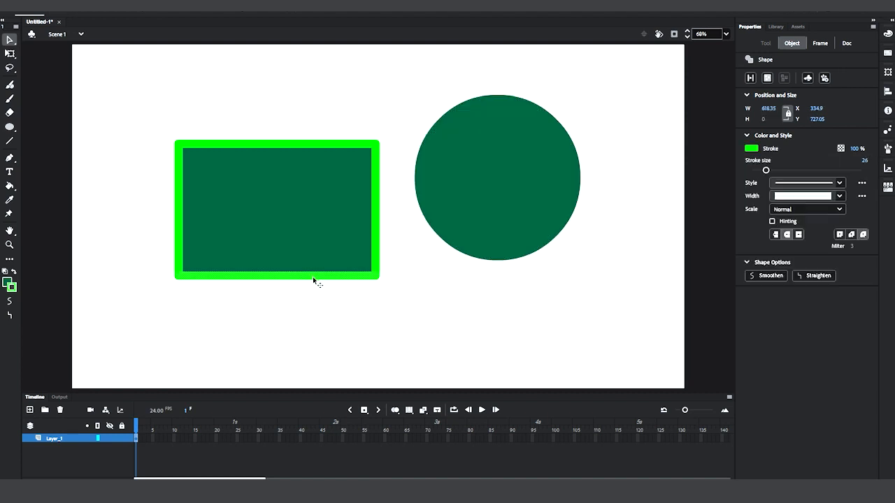
key("Delete")
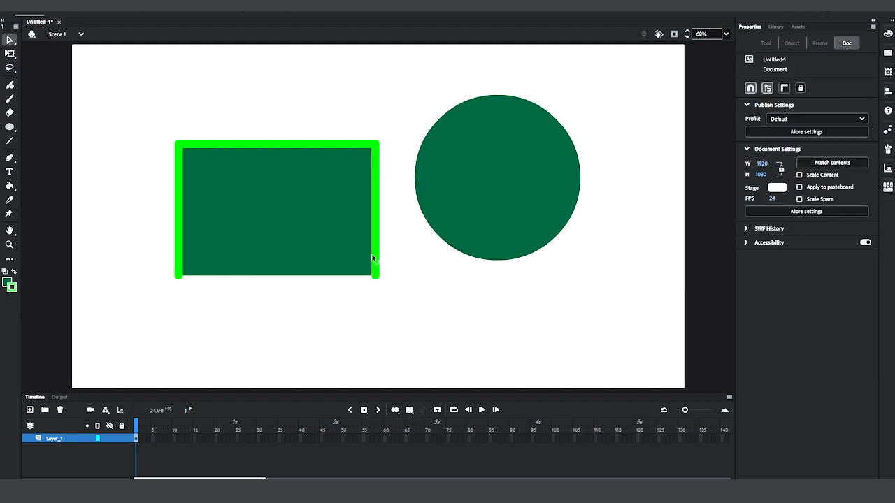
left_click(376, 248)
key("Delete")
left_click(304, 145)
key("Delete")
left_click(176, 198)
key("Delete")
Recolour the rectangle's fill with a bright sky-blue swatch and deselect it
left_click(338, 209)
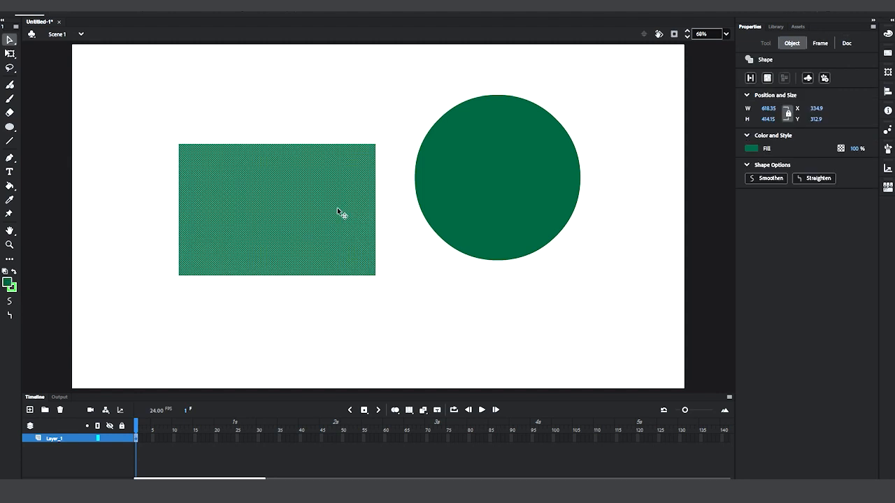
left_click(753, 148)
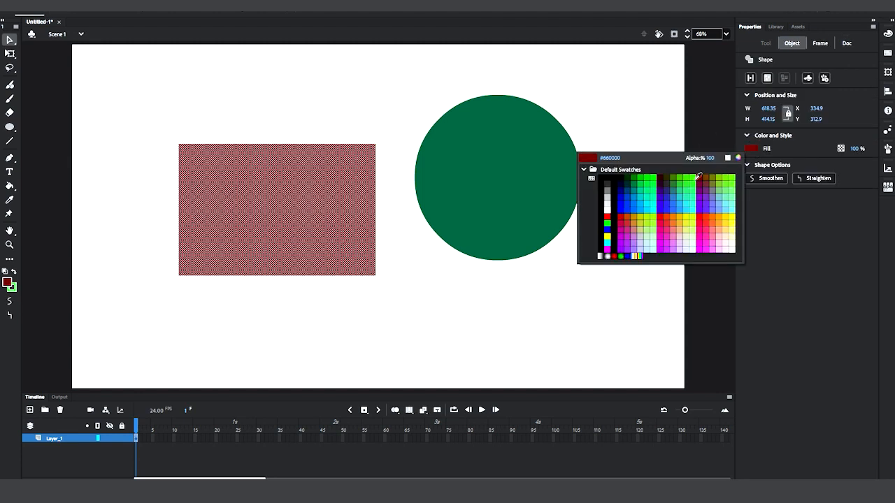
left_click(642, 200)
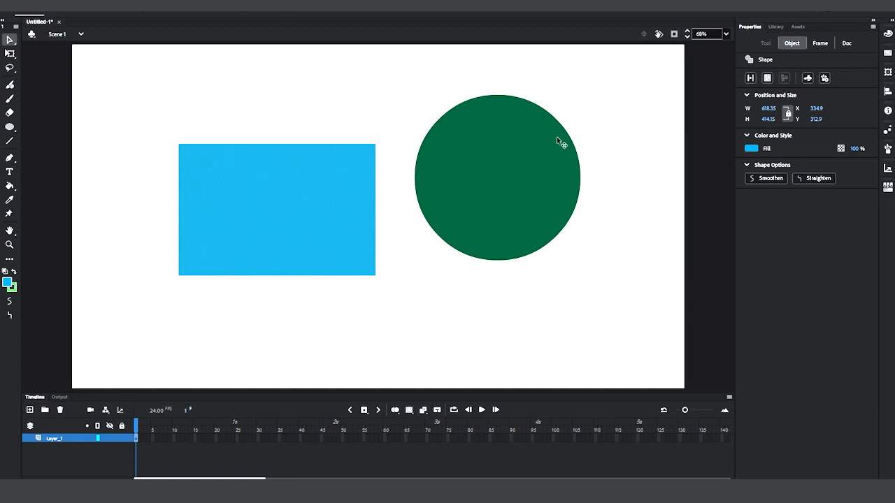
left_click(588, 130)
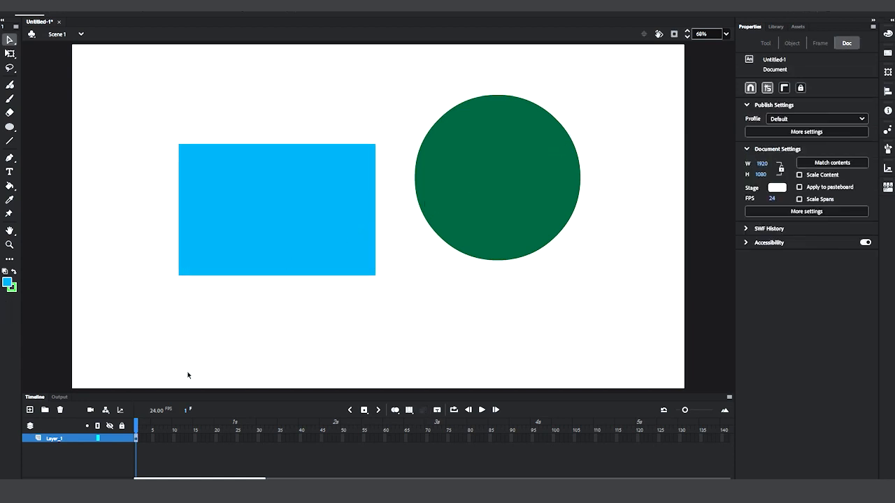
Place the green circle over the rectangle's upper-right corner, then move the blue rectangle down and left to cut the overlap out of it
left_click(519, 190)
mouse_move(519, 190)
left_mouse_down()
mouse_move(396, 168)
mouse_move(359, 171)
left_mouse_up()
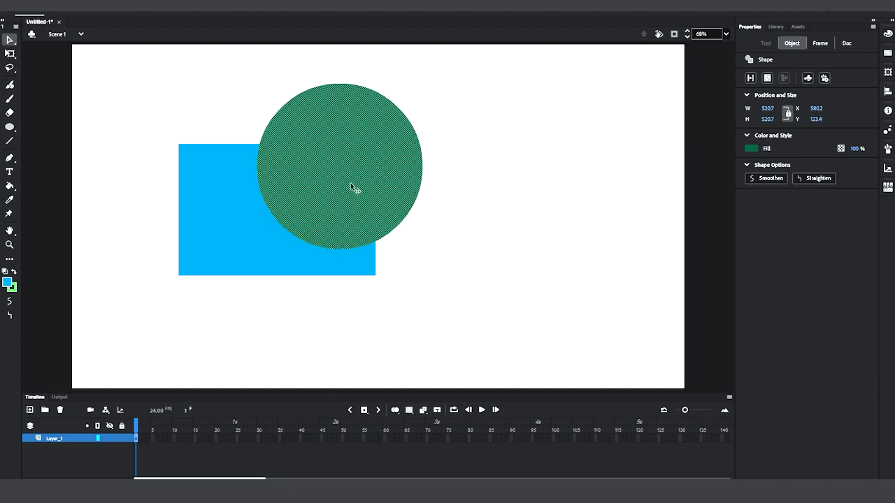
left_click(223, 244)
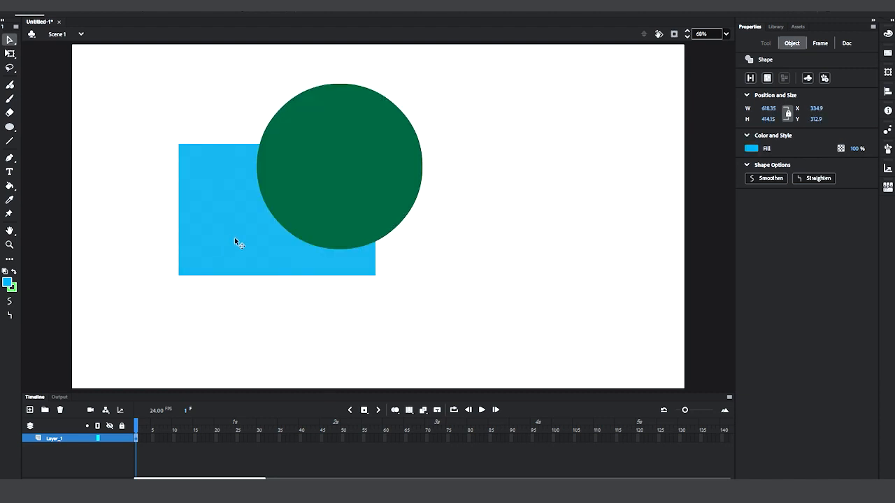
left_click_drag(234, 236, 186, 279)
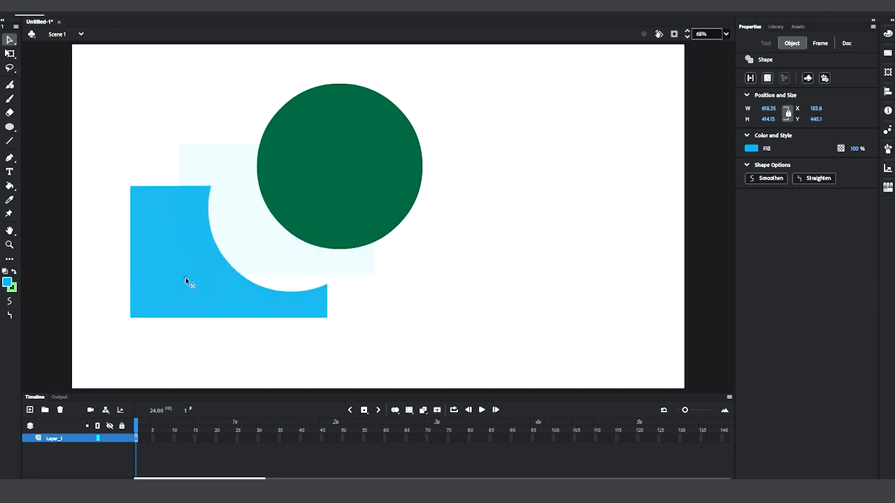
left_click(452, 240)
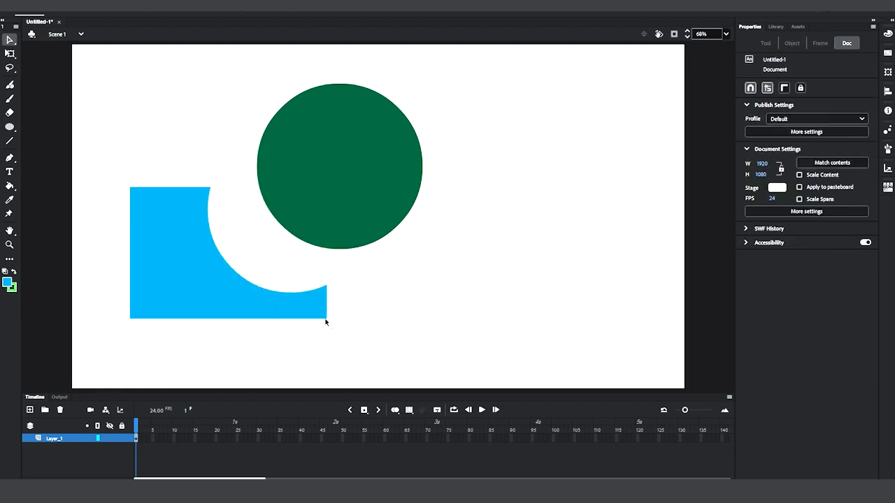
Move the green circle clear of the blue shape, place a copy of it to the right, and recolour the copy orange
left_click(366, 180)
left_click_drag(385, 184, 585, 198)
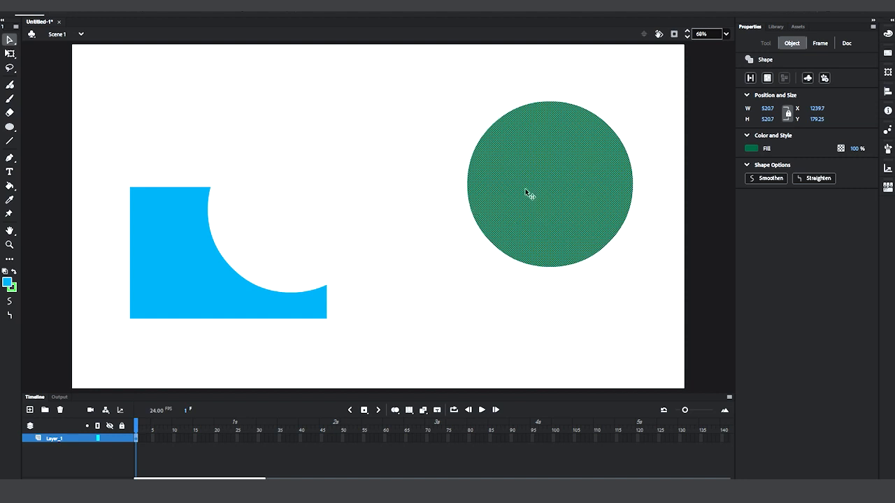
left_click_drag(540, 190, 357, 176)
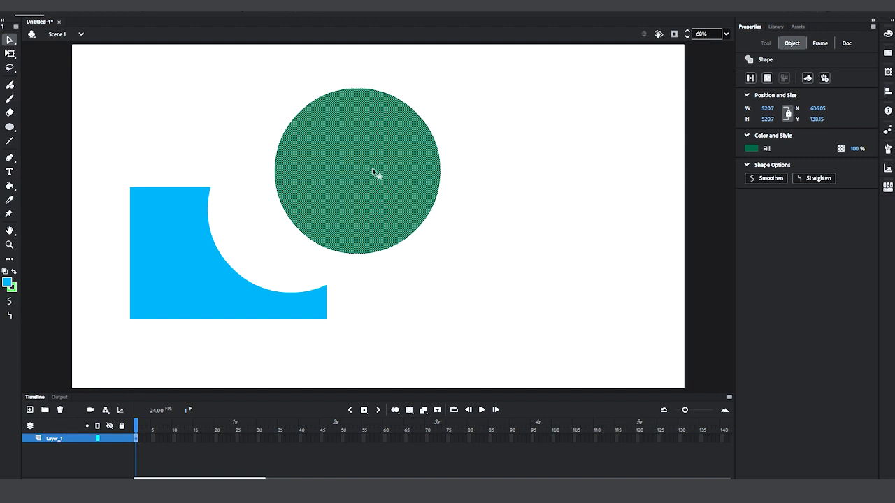
left_click_drag(375, 173, 563, 167)
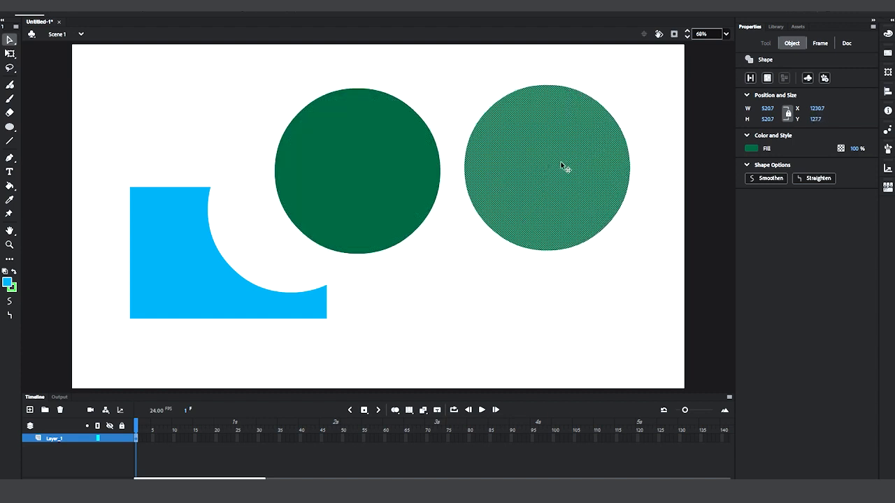
left_click(751, 149)
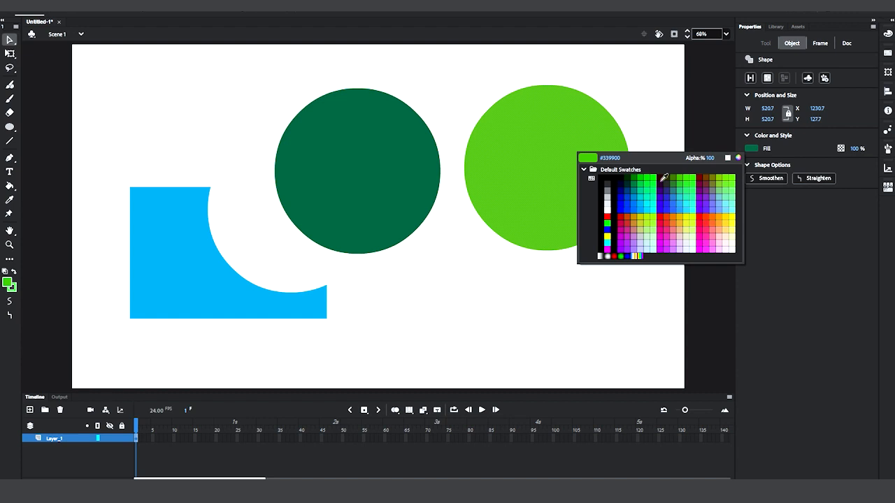
left_click(666, 218)
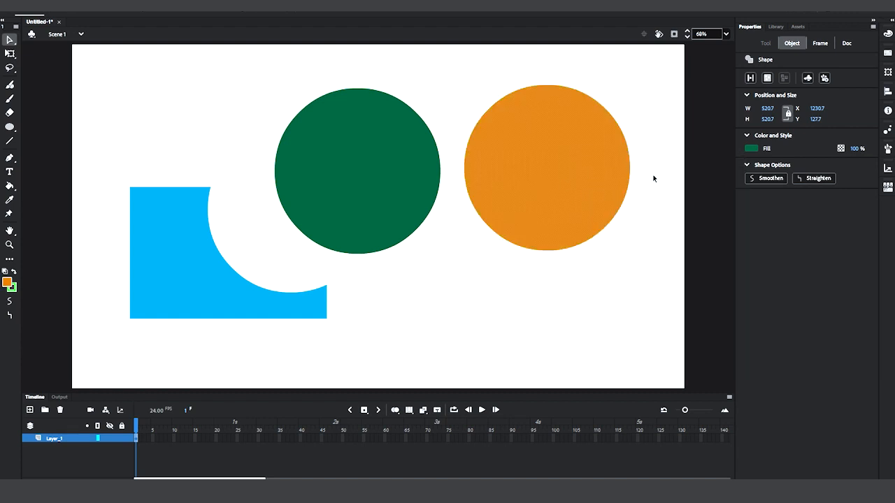
Overlap the orange circle on the green one and move the remaining green crescent out to the right
left_click_drag(595, 178, 428, 157)
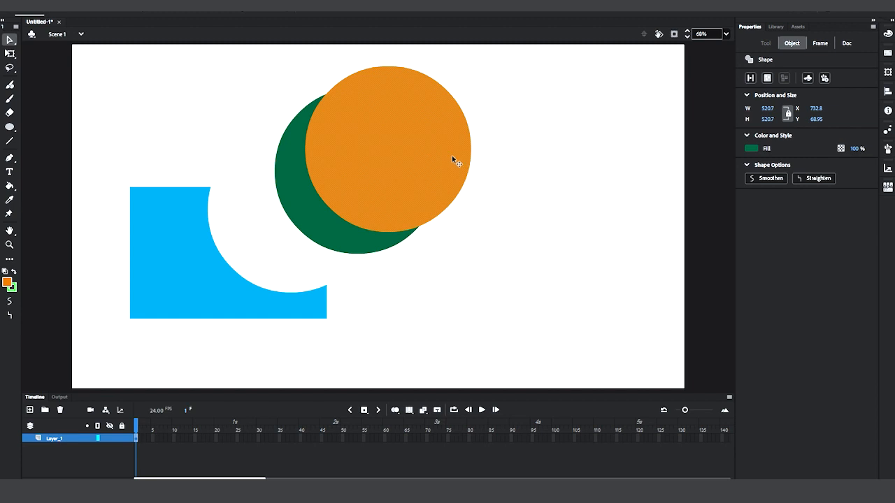
left_click(297, 195)
left_click(304, 204)
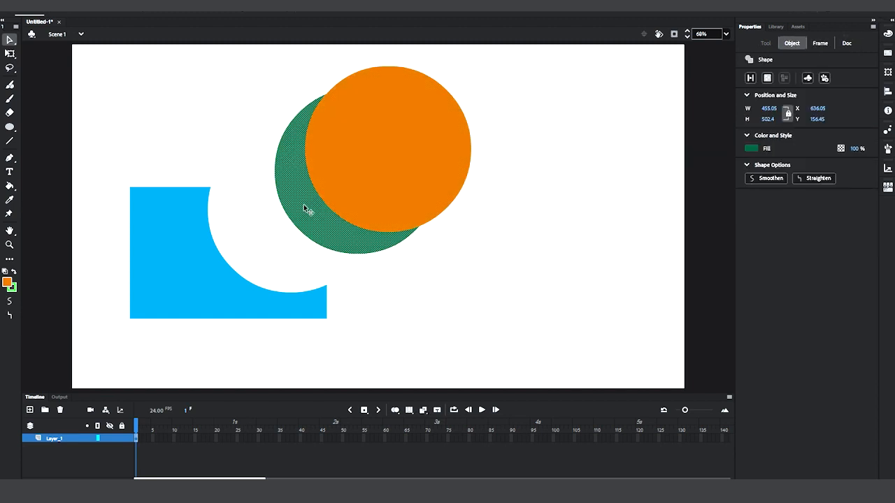
left_click_drag(305, 208, 542, 210)
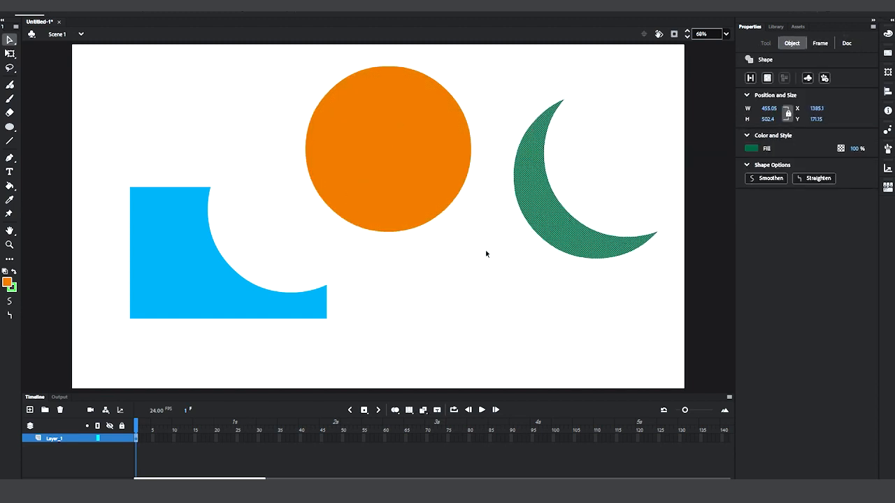
left_click(161, 91)
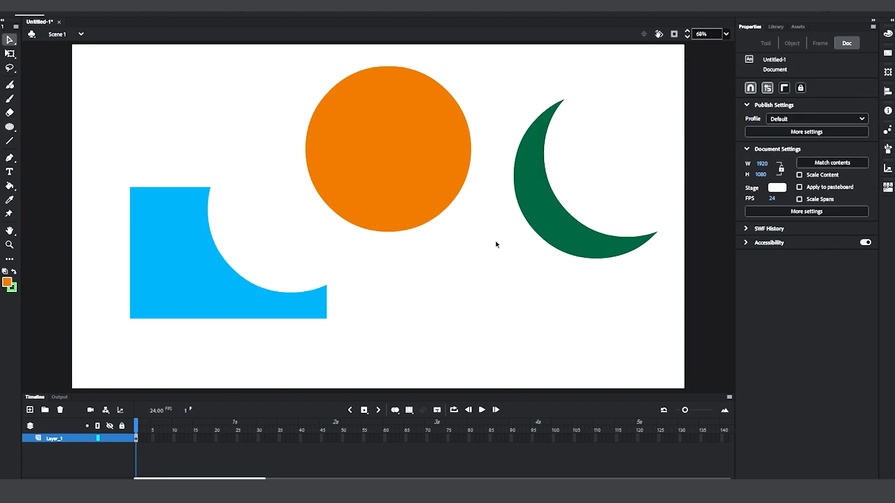
Delete the cut-out blue shape and the green crescent
left_click(150, 282)
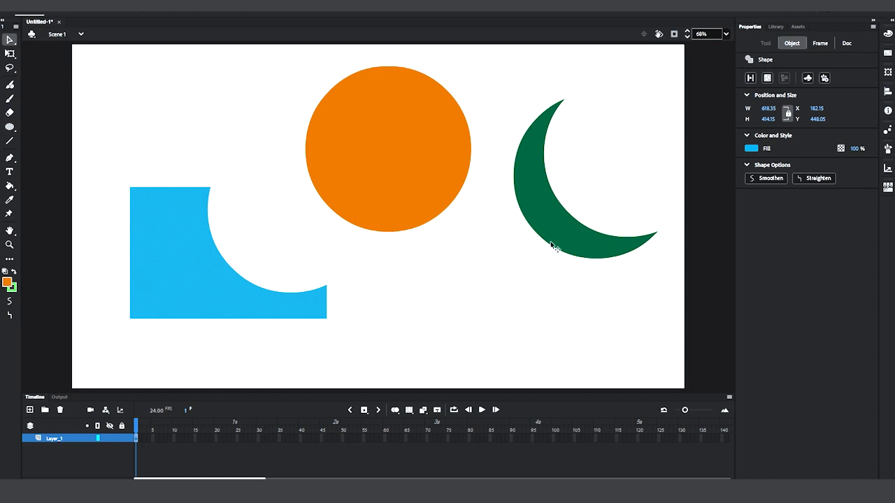
key("Delete")
left_click(548, 222)
key("Delete")
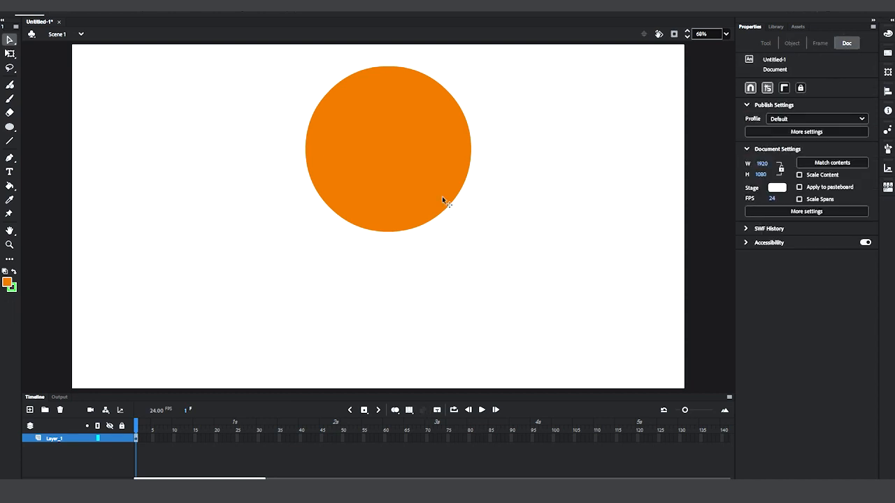
Move the orange circle down to the middle of the stage and deselect it
left_click(385, 142)
left_click_drag(393, 157, 392, 207)
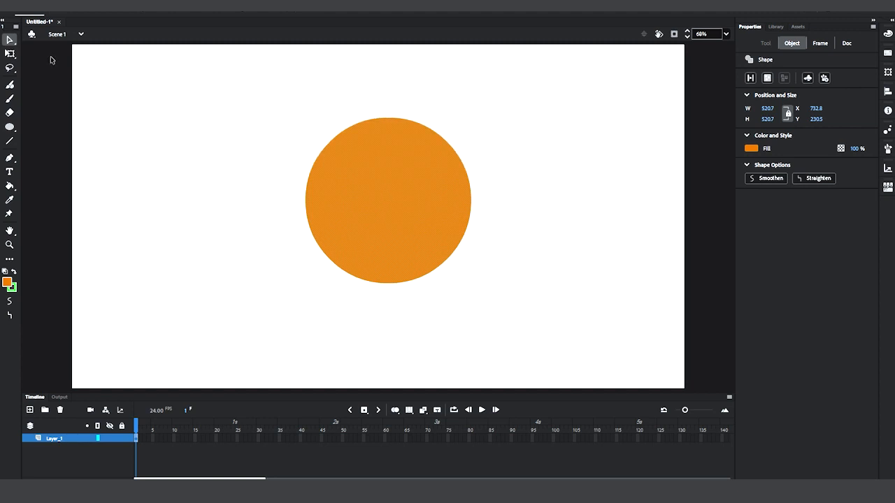
left_click(513, 177)
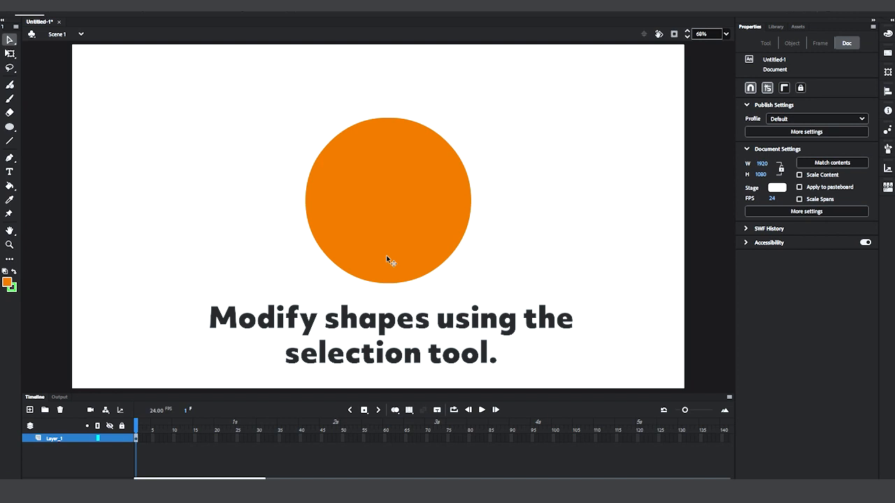
Reshape the orange circle with the Selection tool by pulling its bottom edge down and left into a rounded bulge
left_click_drag(390, 211, 347, 199)
left_click(350, 286)
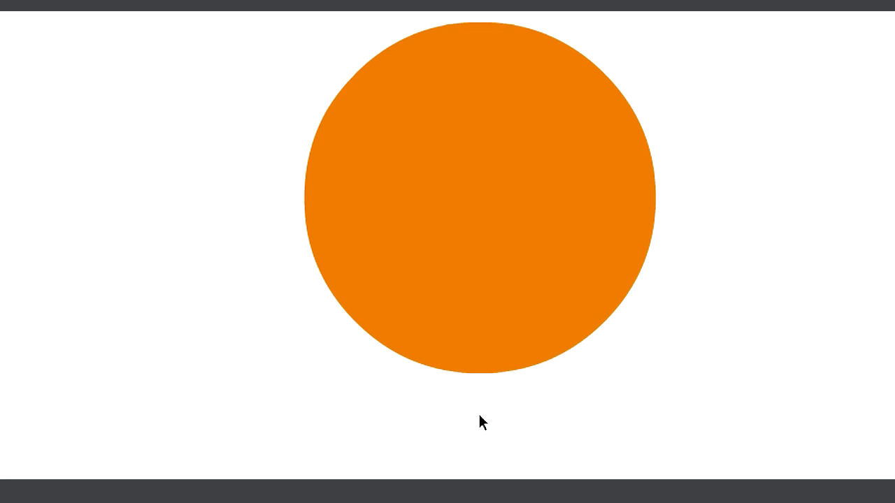
left_click_drag(475, 376, 340, 424)
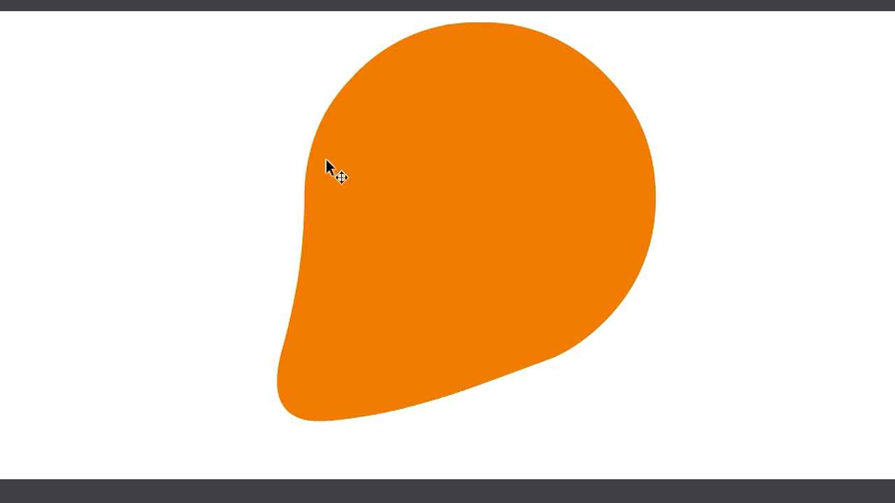